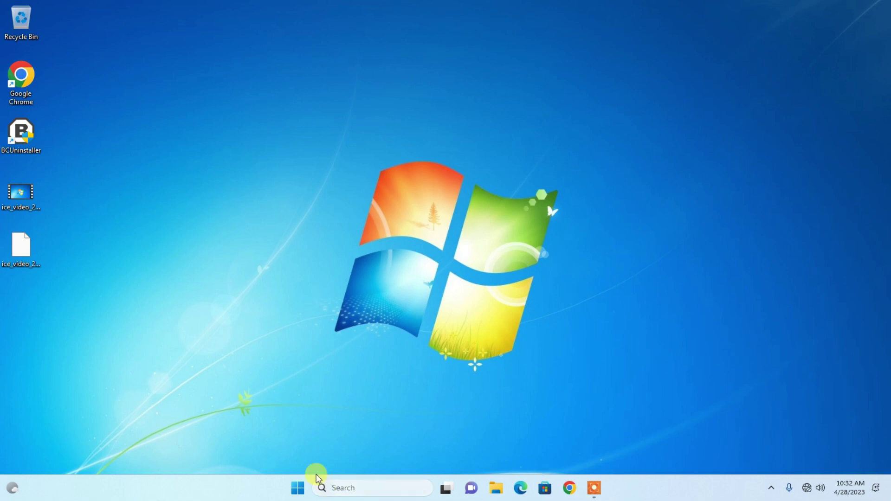
# - Create a blank 'New Text Document.txt' on the desktop and open it in Notepad
pyautogui.rightClick(261, 274)
pyautogui.moveTo(308, 198)
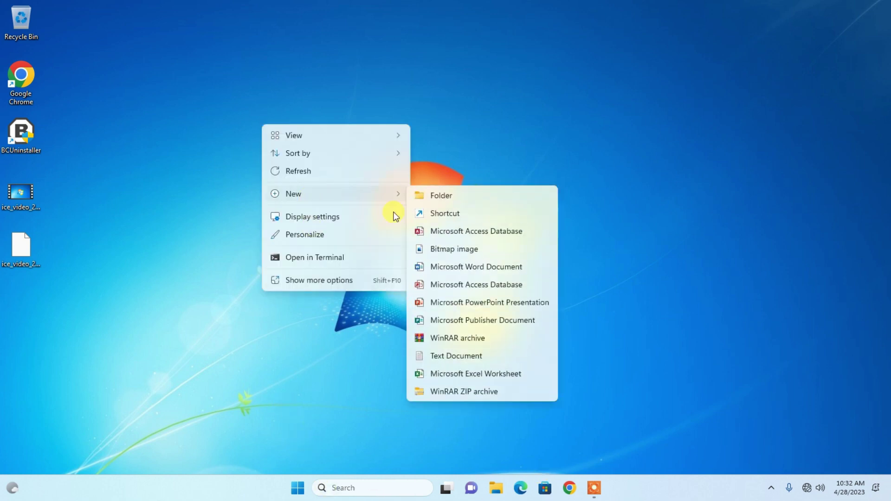
pyautogui.click(462, 357)
pyautogui.press('Return')
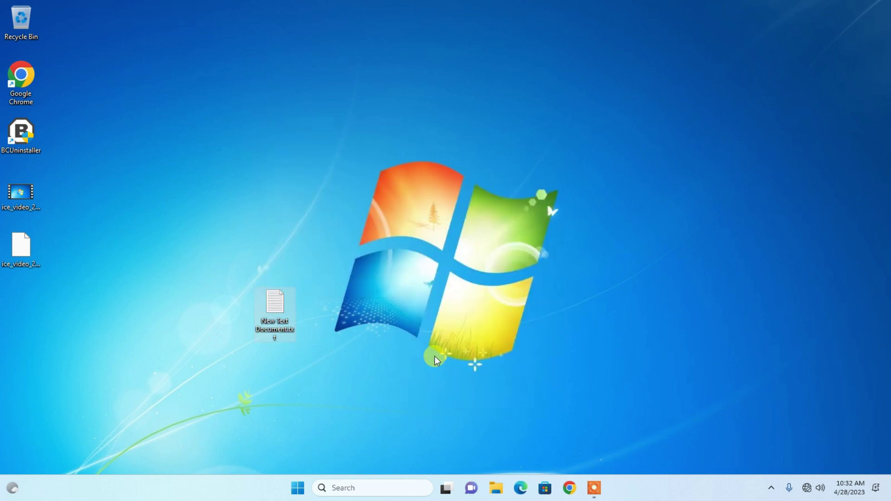
pyautogui.doubleClick(277, 305)
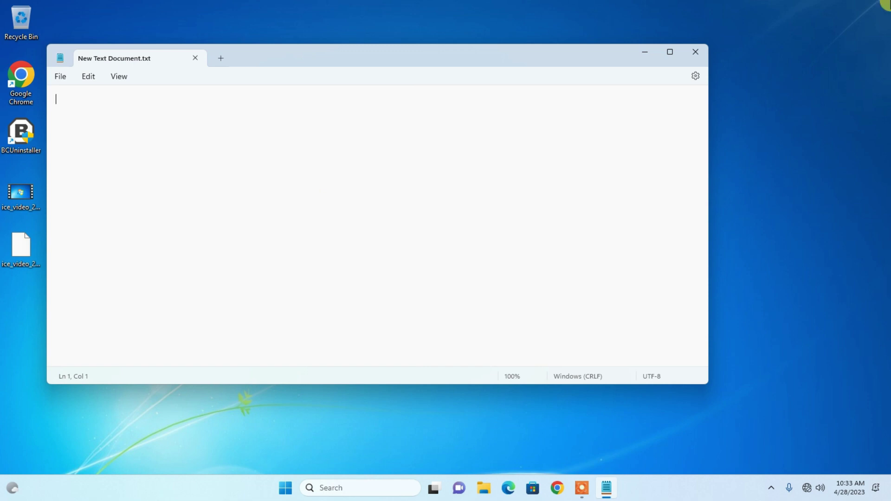
# - Declare speaks and speech, then set speaks to 'Welcome to your Computer' followed by the user's name
pyautogui.write('Dim speaks, speech')
pyautogui.press('Return')
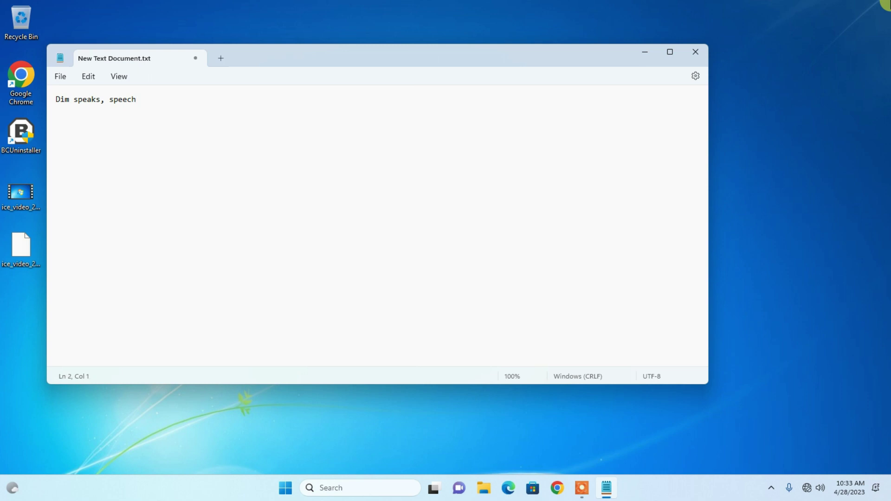
pyautogui.write('speaks="Welcome "')
pyautogui.press('Left')
pyautogui.write('Welcome to your Computer')
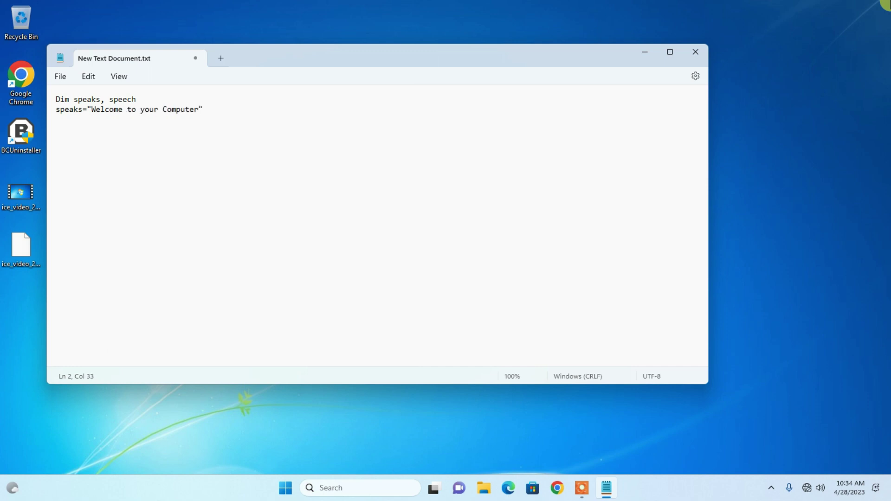
pyautogui.write(', Imran')
pyautogui.press('End')
# - Add set speech=CreateObject("sapi.spvoice") and speech.speak speaks lines, then save the file
pyautogui.press('Return')
pyautogui.write('set speech=CreateO')
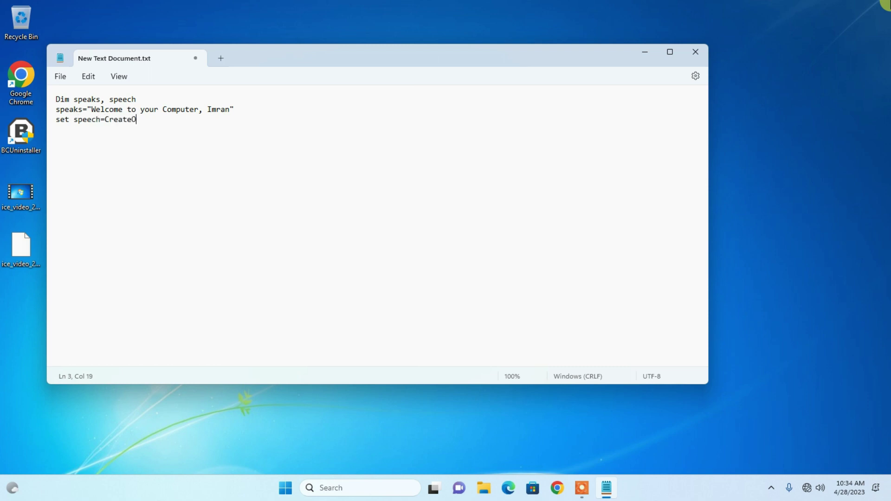
pyautogui.write('bject("sapi.spvoice"')
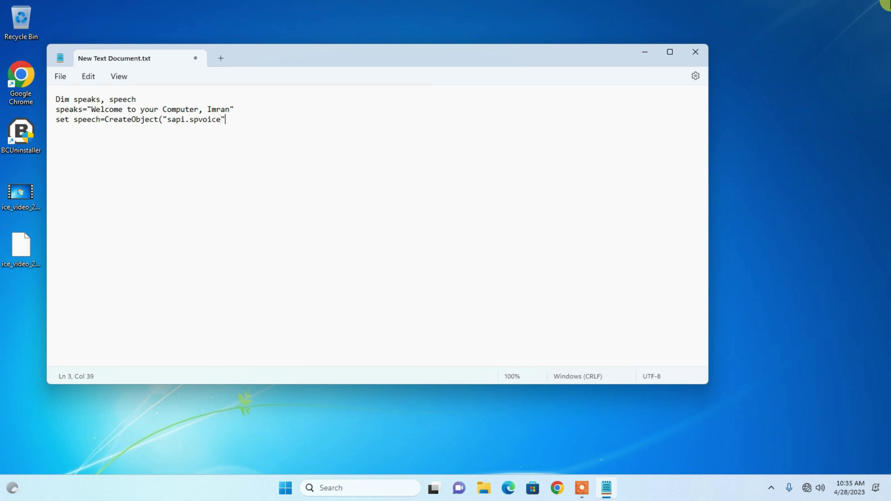
pyautogui.write(')')
pyautogui.press('Return')
pyautogui.write('speech.speak speaks')
pyautogui.hotkey('ctrl', 's')
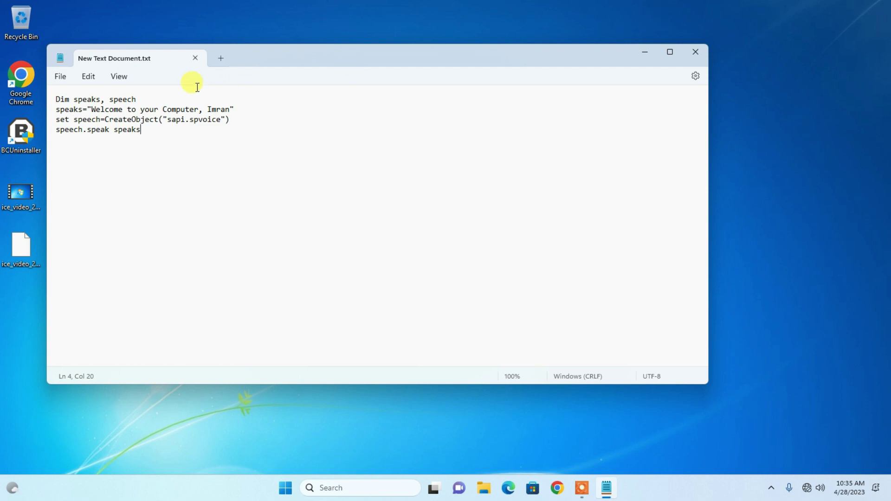
# - Save the script to the desktop as Windows.vbs and close Notepad
pyautogui.hotkey('ctrl', 'shift', 's')
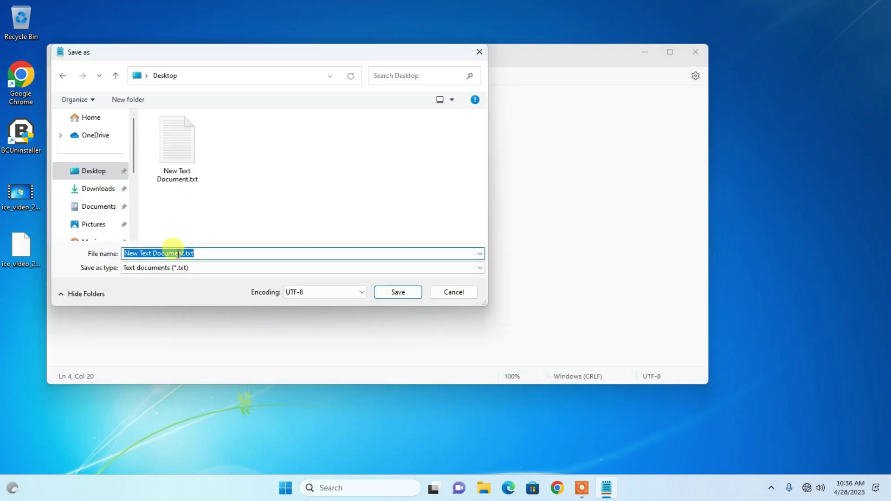
pyautogui.write('W')
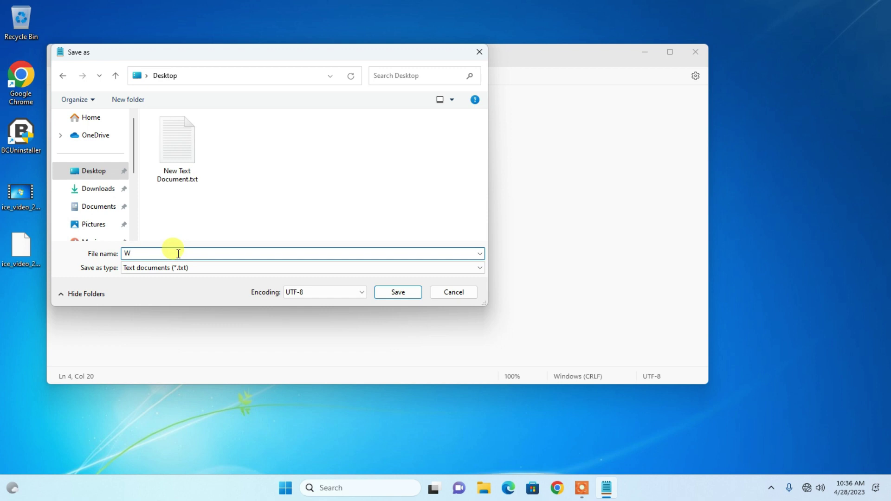
pyautogui.write('indows.')
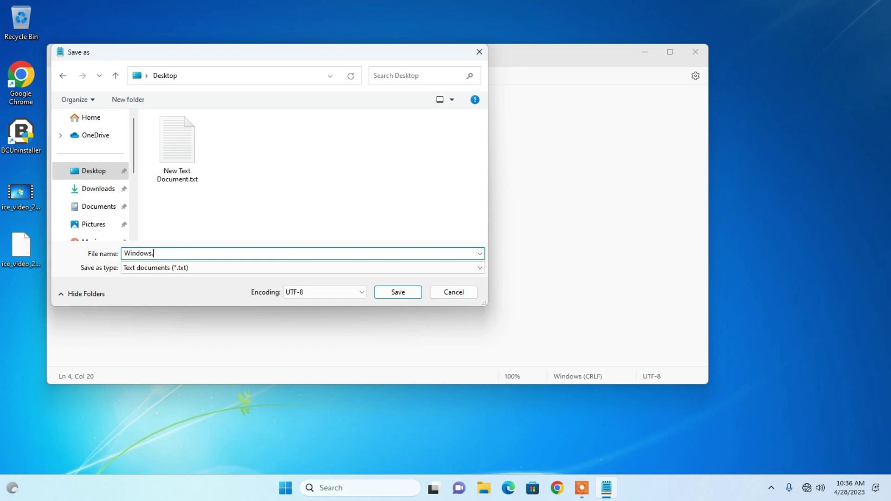
pyautogui.write('vbs')
pyautogui.click(408, 294)
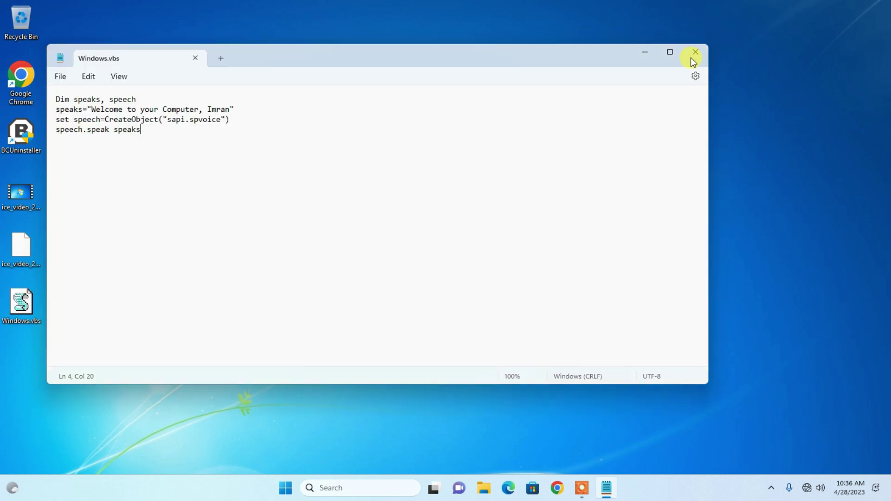
pyautogui.click(695, 55)
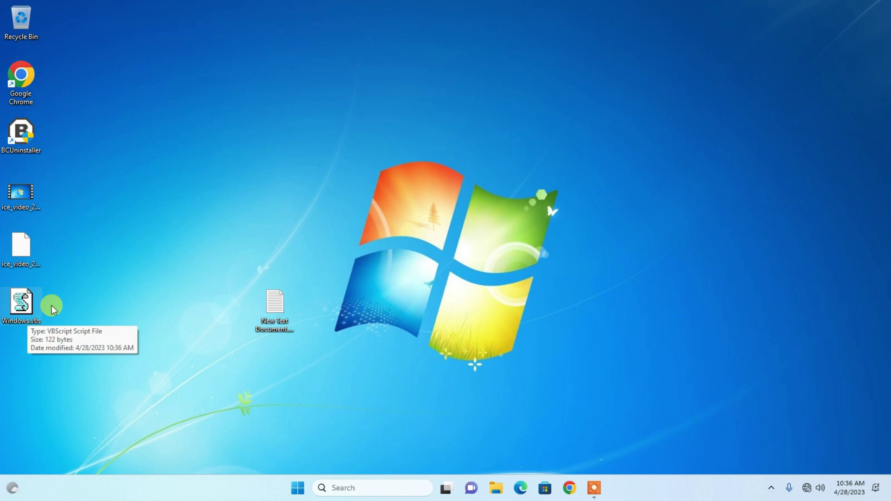
# - Run Windows.vbs from the desktop to hear the spoken welcome greeting
pyautogui.doubleClick(20, 309)
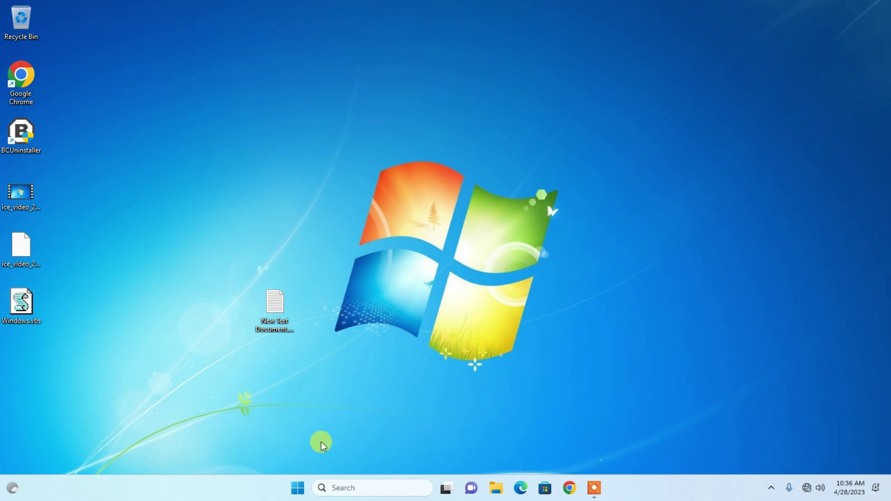
# - In File Explorer, browse Windows 11 (C:) > Users into the user's profile folder
pyautogui.click(493, 488)
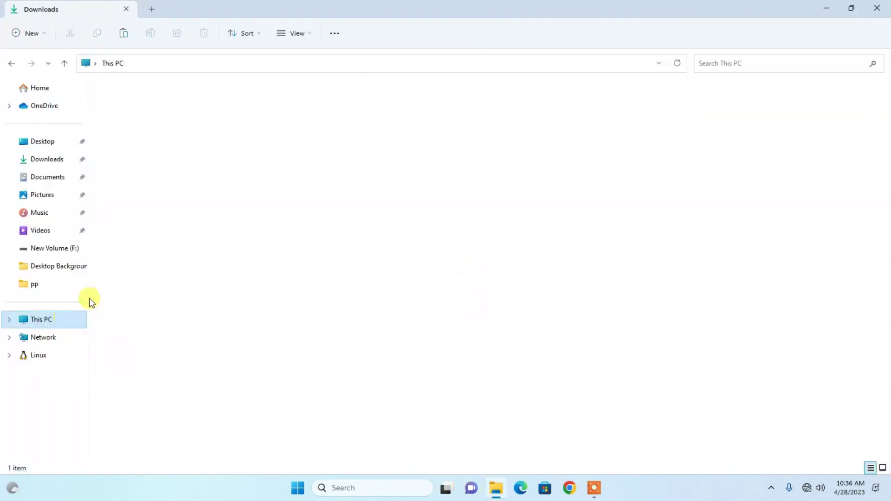
pyautogui.doubleClick(161, 114)
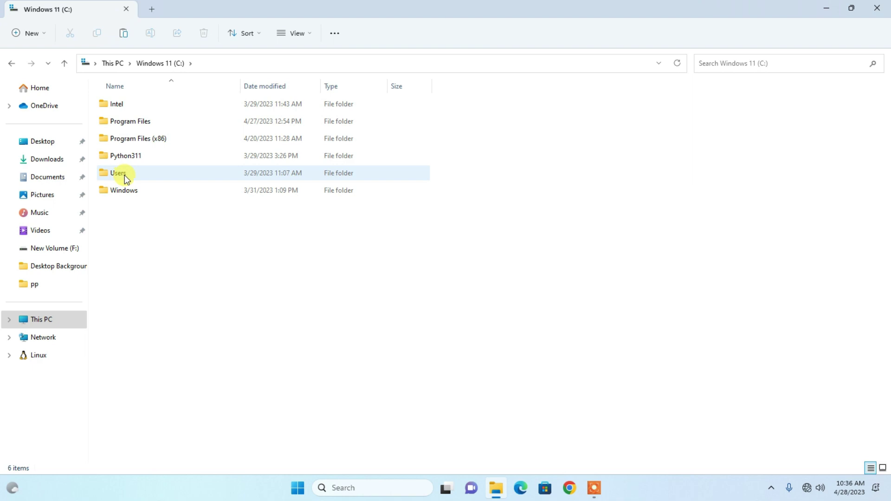
pyautogui.doubleClick(118, 172)
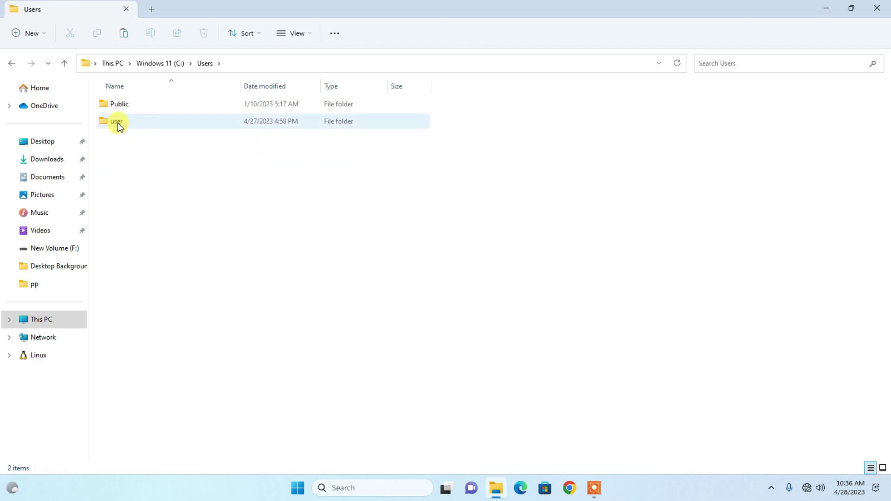
pyautogui.moveTo(121, 125)
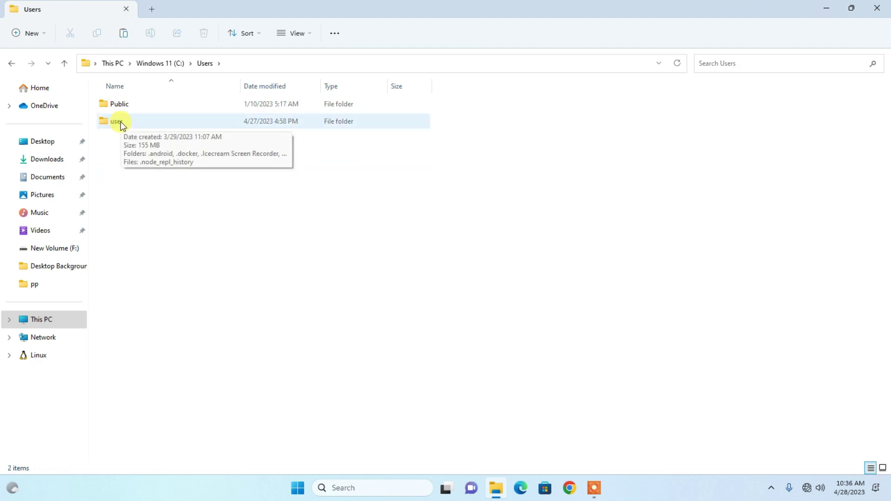
pyautogui.doubleClick(121, 125)
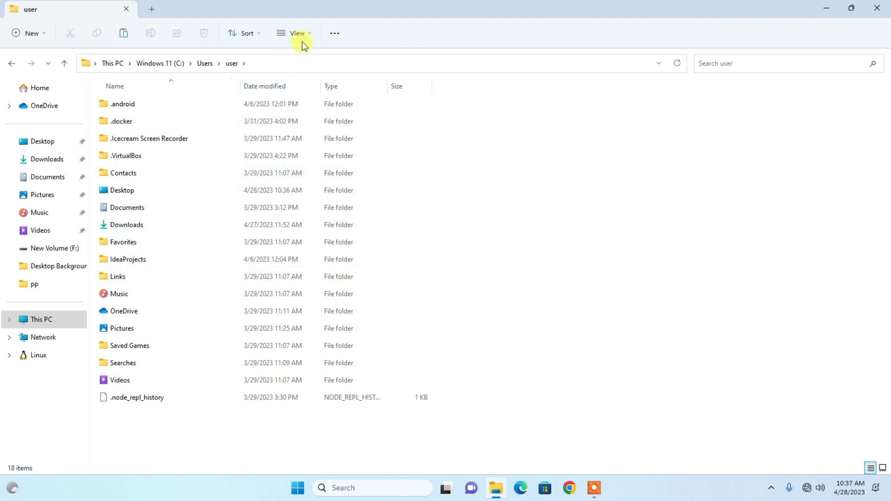
pyautogui.click(335, 33)
pyautogui.click(338, 36)
# - Enable 'Show hidden files, folders, and drives' in Folder Options' View settings and apply it
pyautogui.click(335, 34)
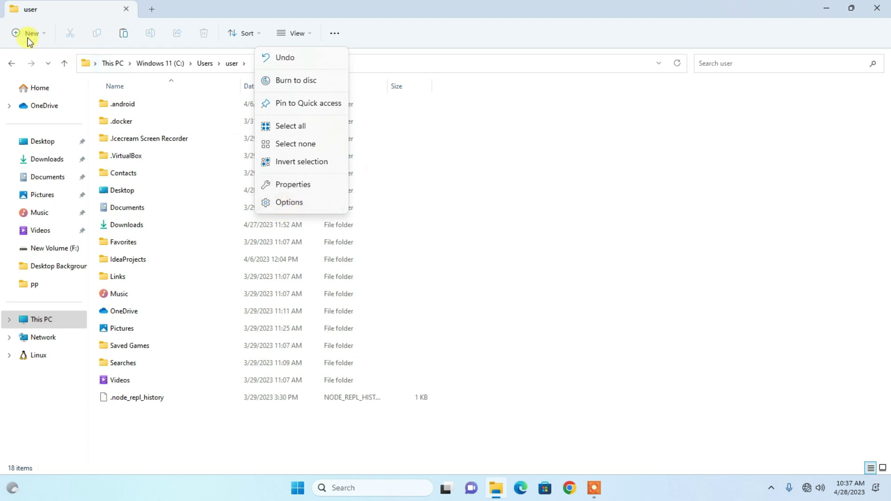
pyautogui.click(288, 203)
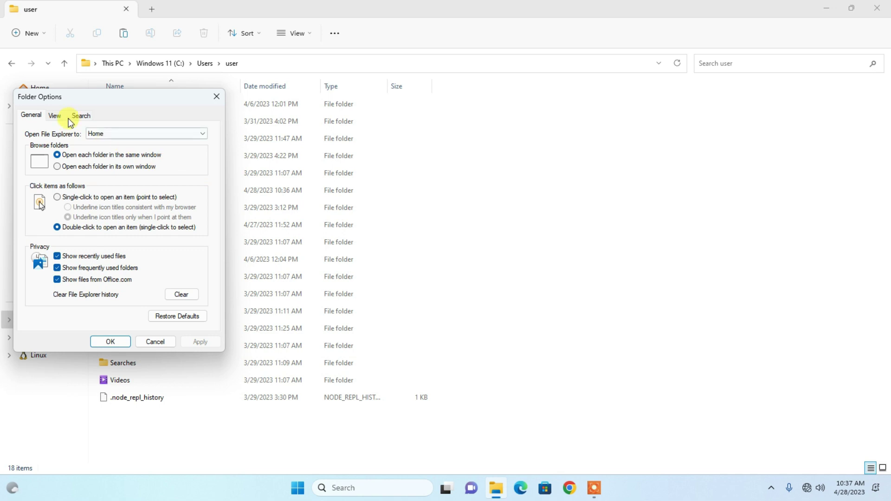
pyautogui.click(56, 115)
pyautogui.click(68, 272)
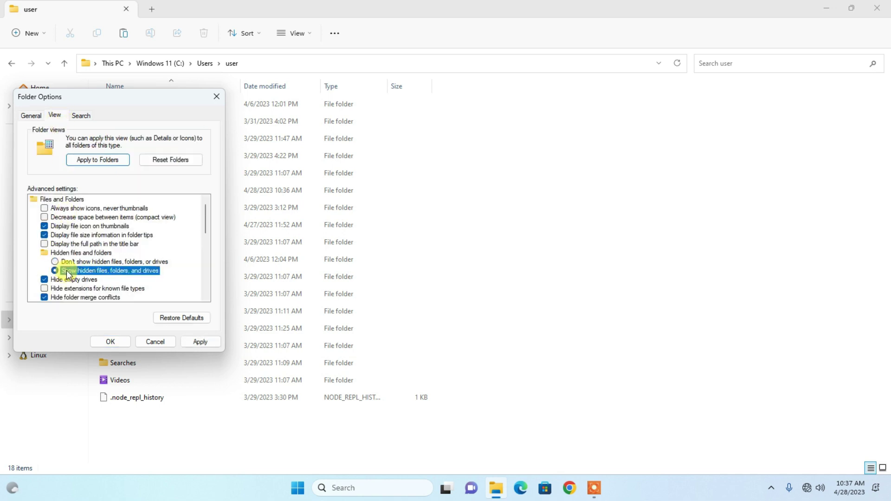
pyautogui.click(201, 342)
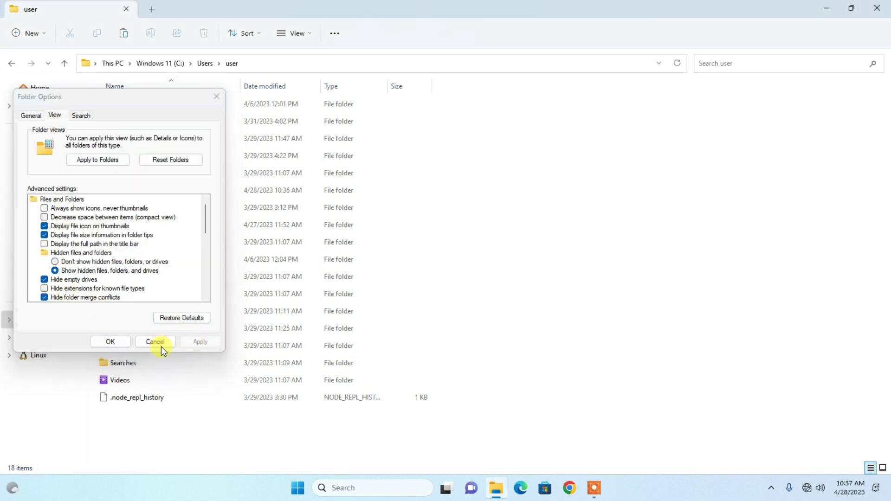
pyautogui.click(110, 341)
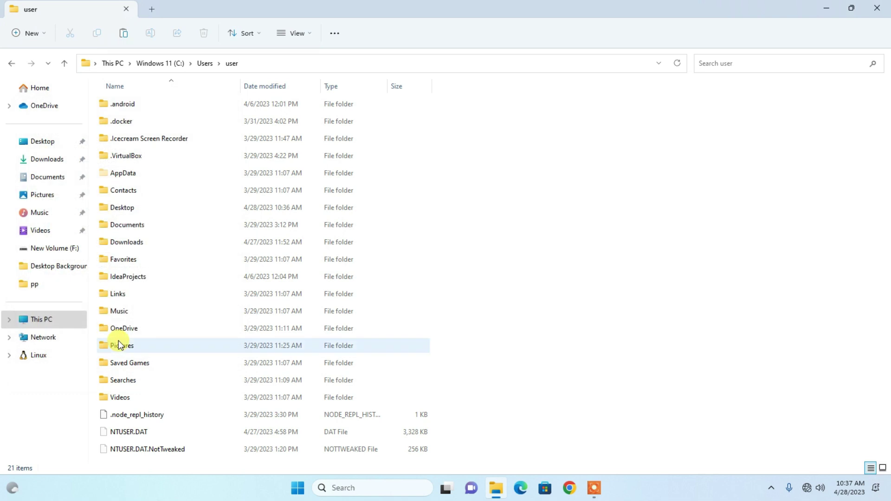
# - Go through AppData > Roaming > Microsoft > Windows > Start Menu > Programs > Startup and right-click its empty area
pyautogui.doubleClick(128, 177)
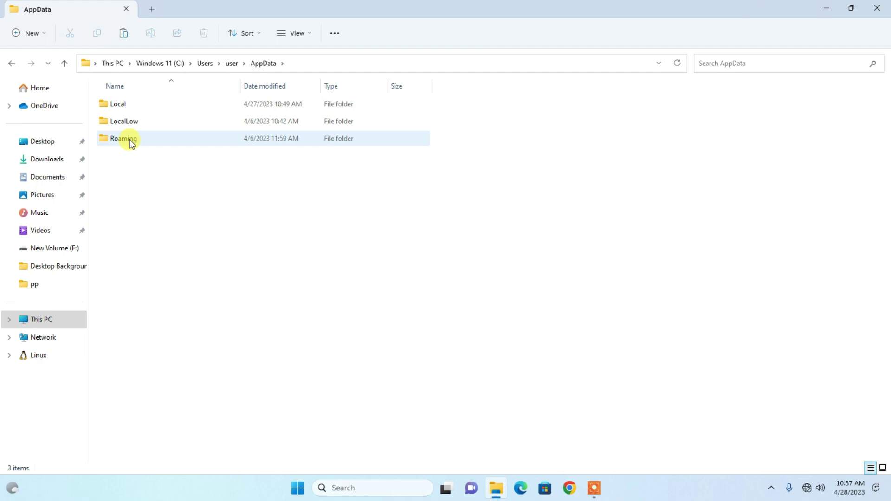
pyautogui.moveTo(132, 143)
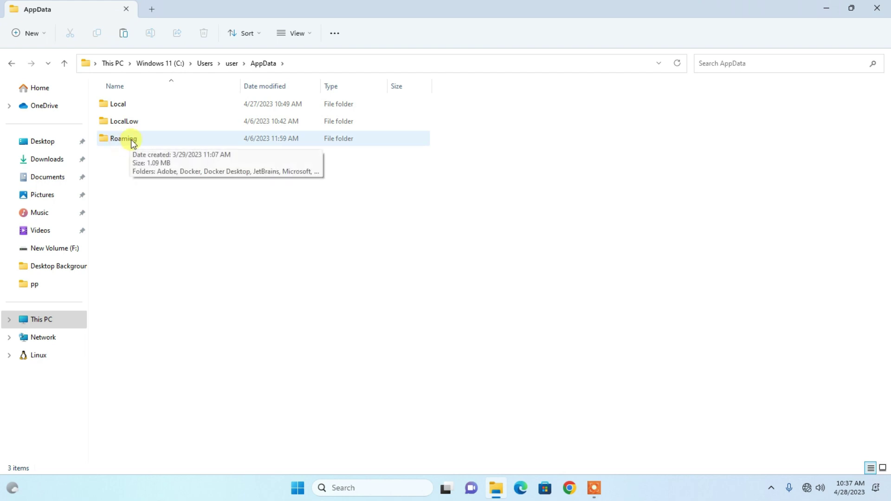
pyautogui.doubleClick(131, 139)
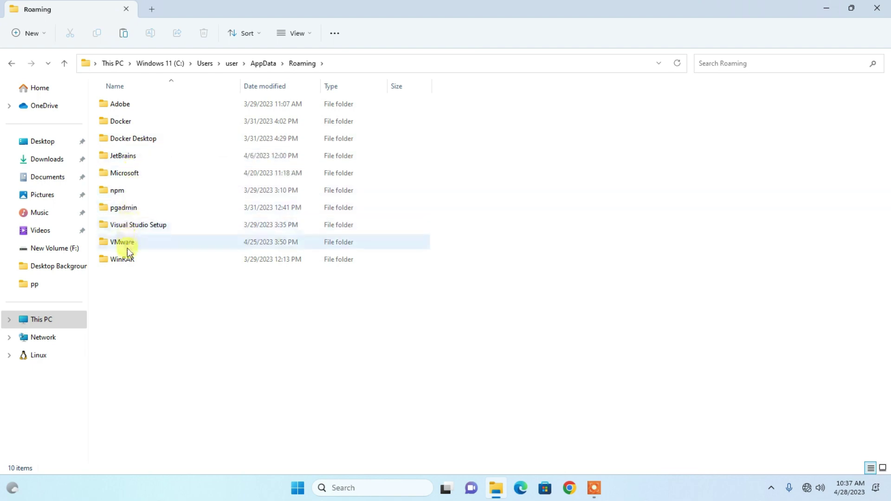
pyautogui.doubleClick(132, 175)
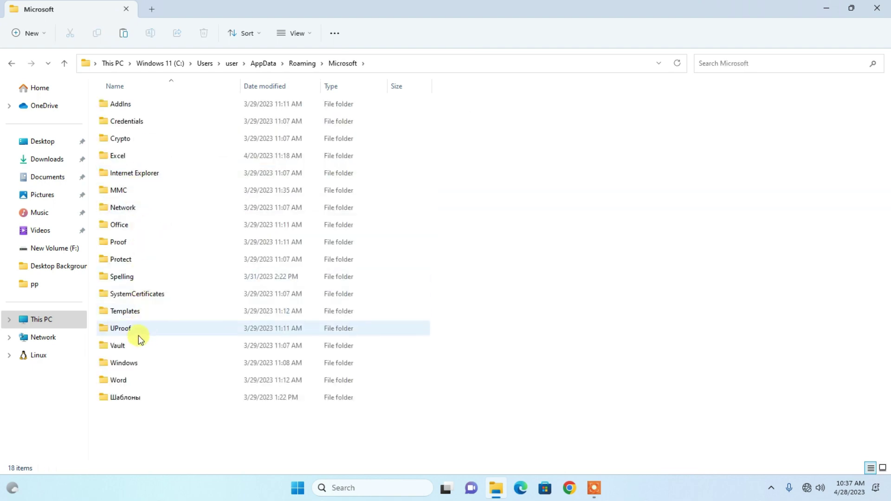
pyautogui.doubleClick(124, 363)
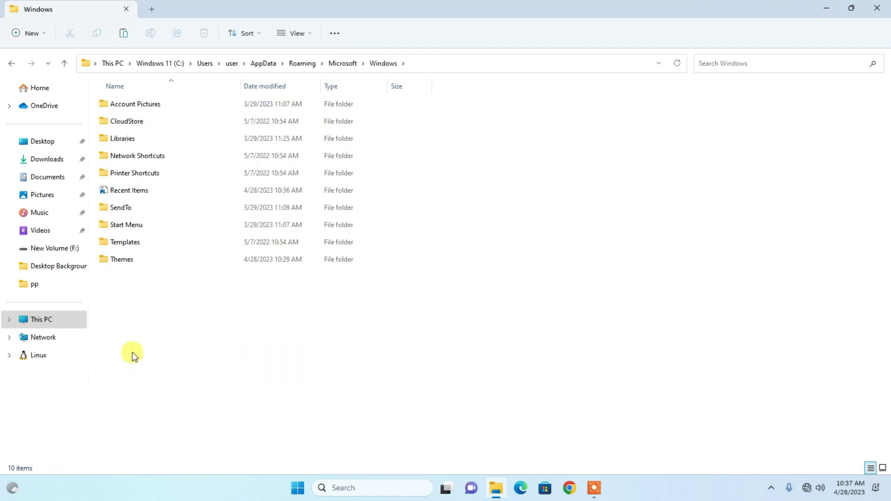
pyautogui.doubleClick(128, 227)
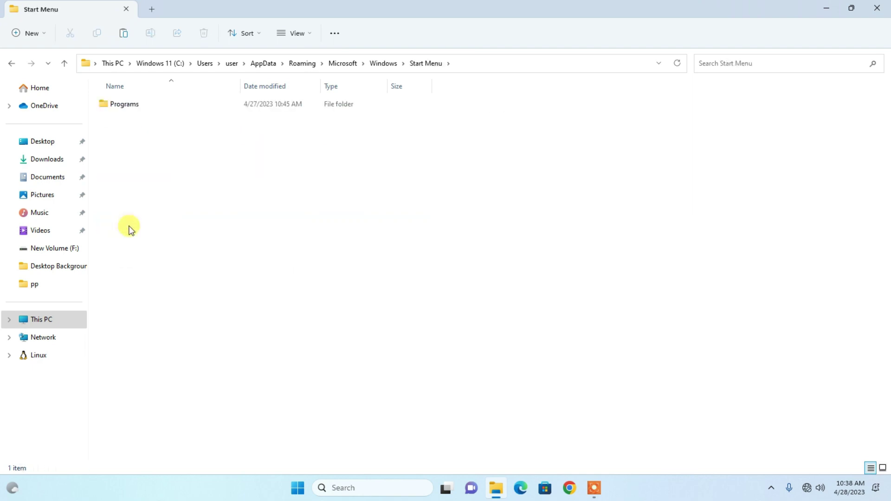
pyautogui.doubleClick(127, 107)
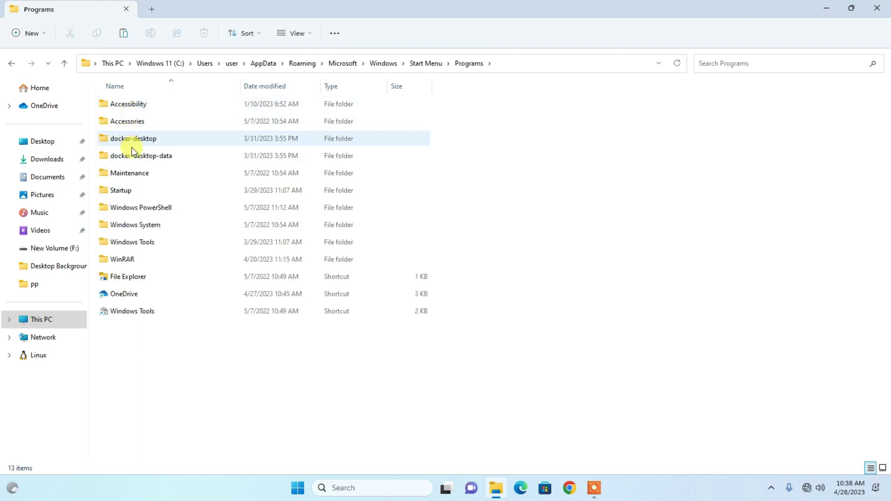
pyautogui.moveTo(116, 189)
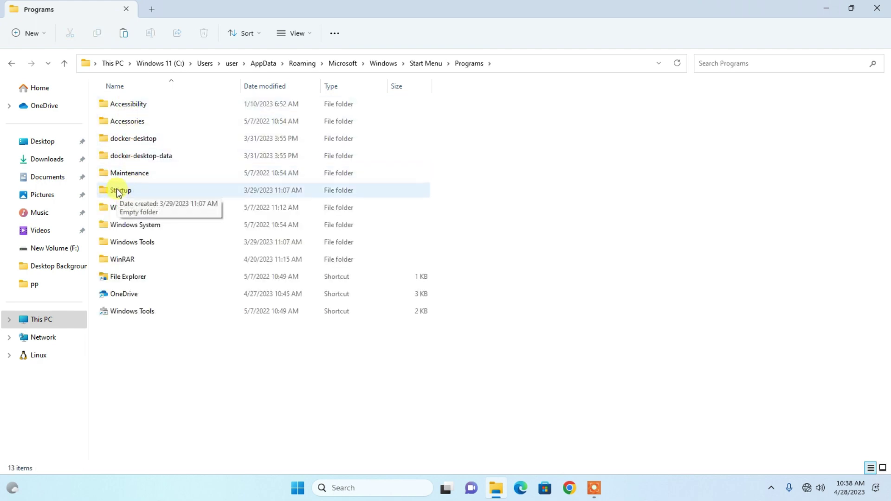
pyautogui.doubleClick(125, 190)
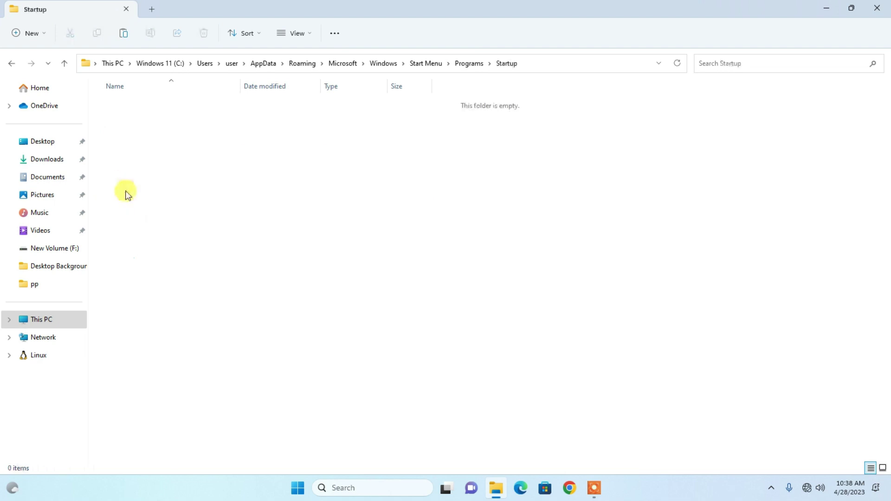
pyautogui.rightClick(199, 197)
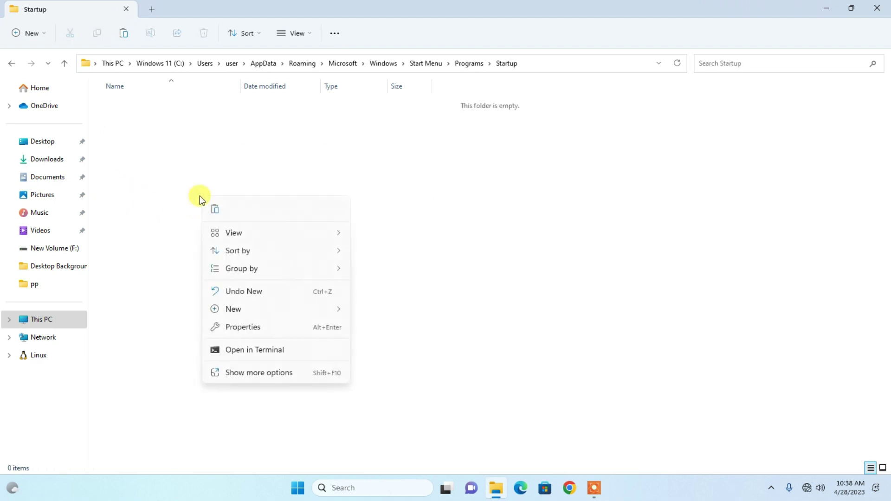
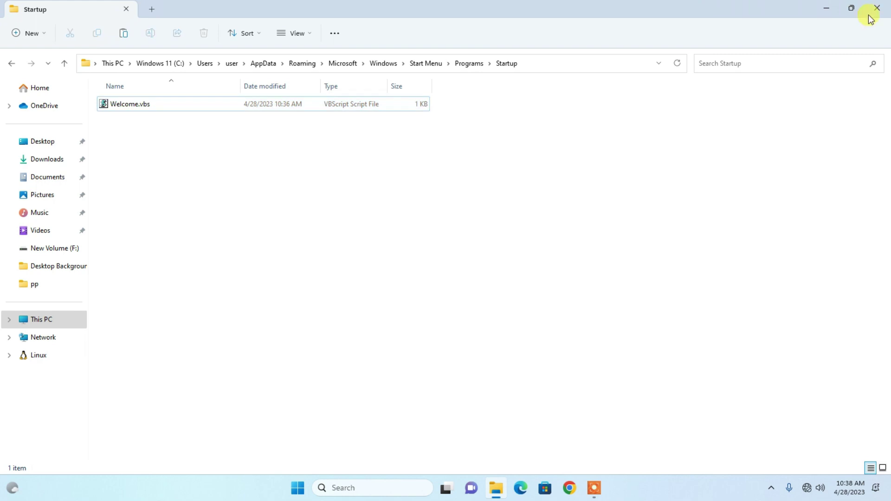
# - Close the Startup folder window to return to the desktop
pyautogui.click(876, 8)
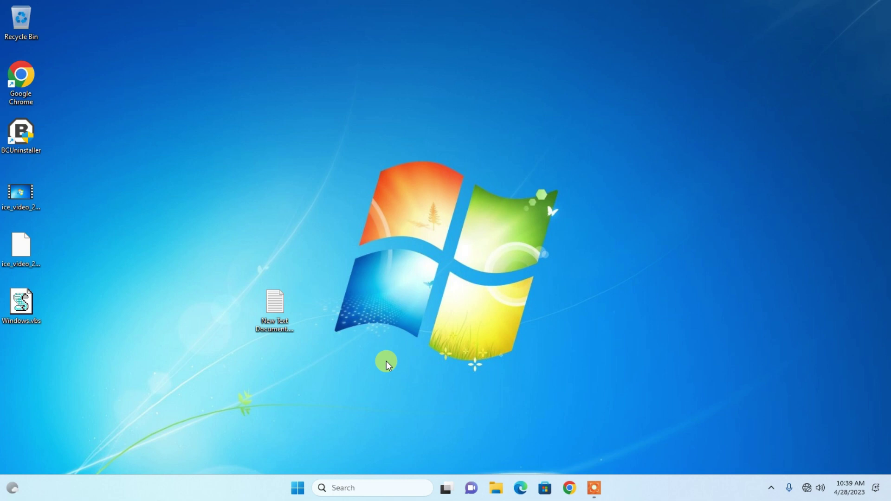
# - Reopen the Startup folder with Win+R and shell:startup to confirm Welcome.vbs is there
pyautogui.press('super+r')
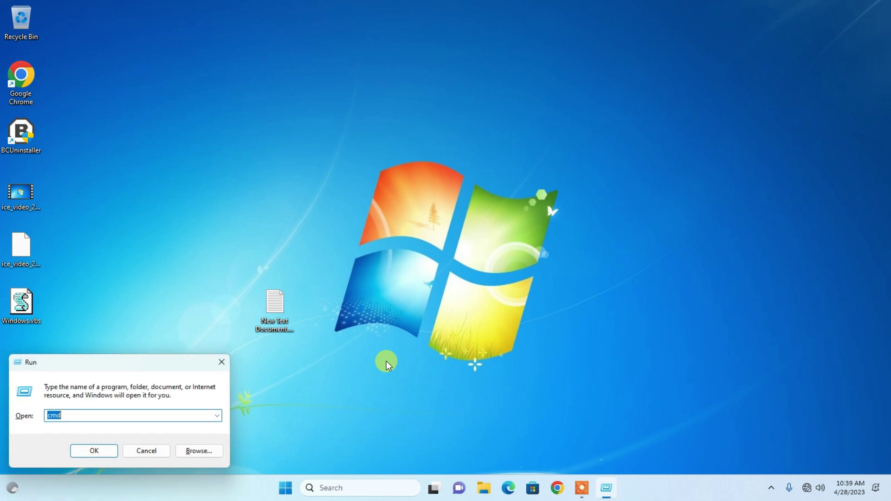
pyautogui.write('shell:startup')
pyautogui.press('Return')
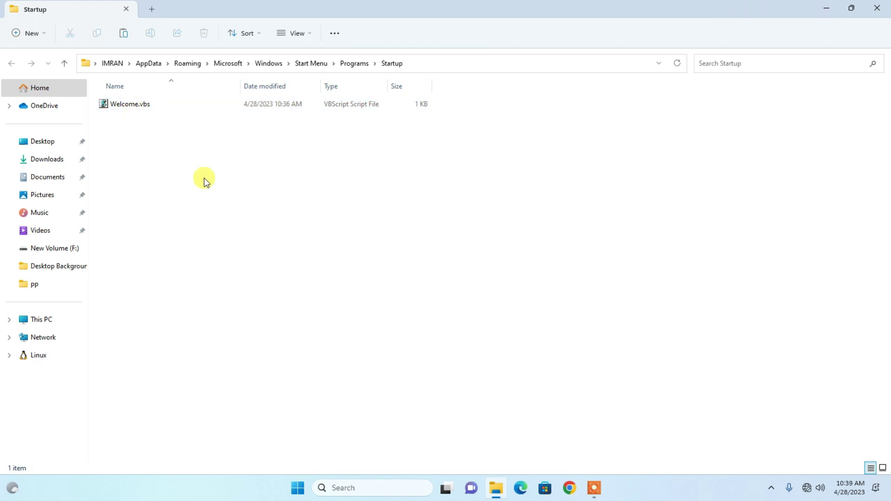
# - Close Explorer, then set the system sound scheme to No Sounds and apply it
pyautogui.click(877, 8)
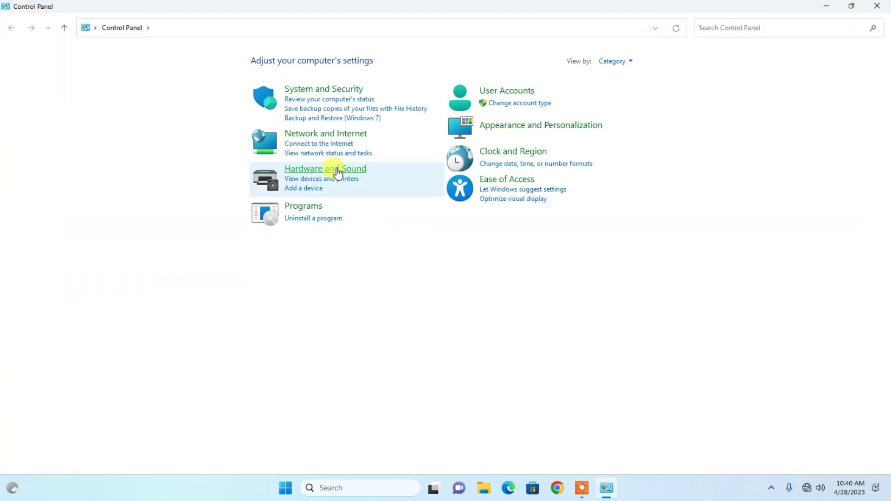
pyautogui.click(333, 170)
pyautogui.click(166, 125)
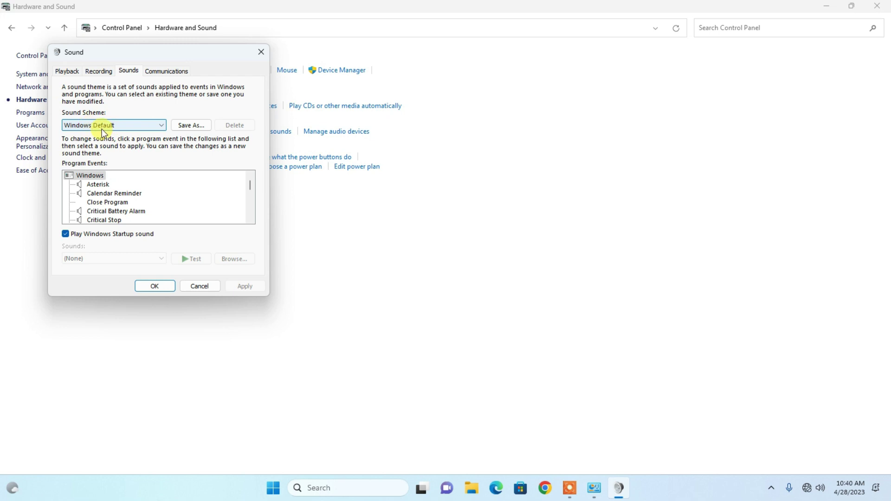
pyautogui.click(153, 126)
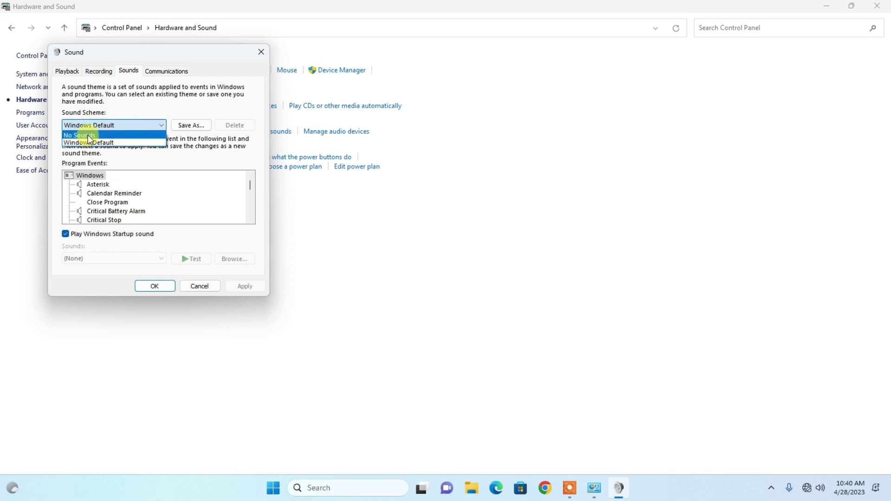
pyautogui.click(88, 135)
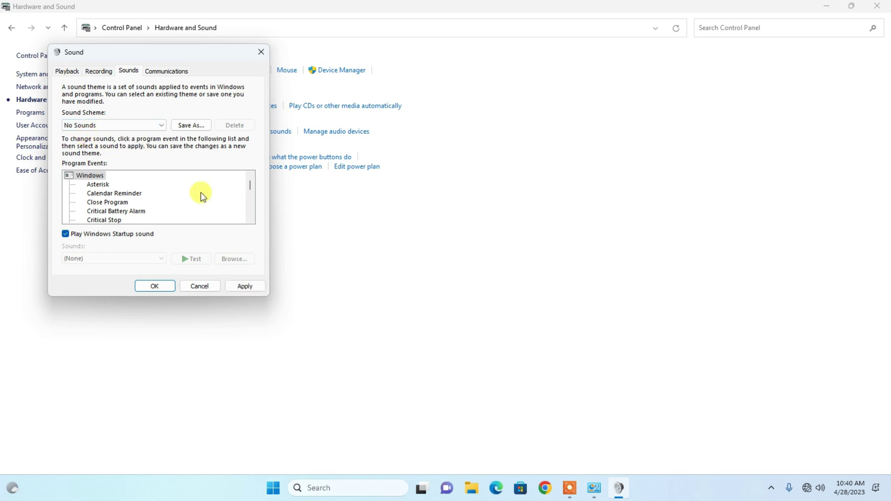
pyautogui.click(241, 285)
pyautogui.click(169, 287)
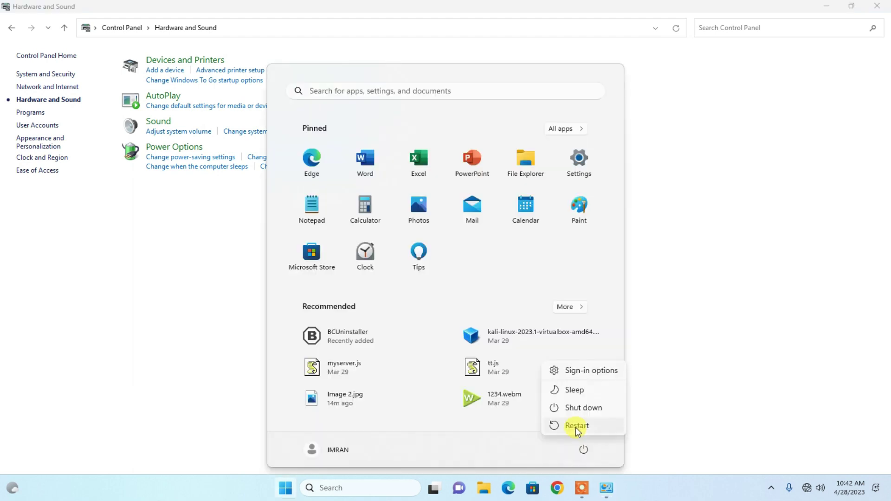
# - Choose Restart from the Start menu's power options
pyautogui.click(575, 426)
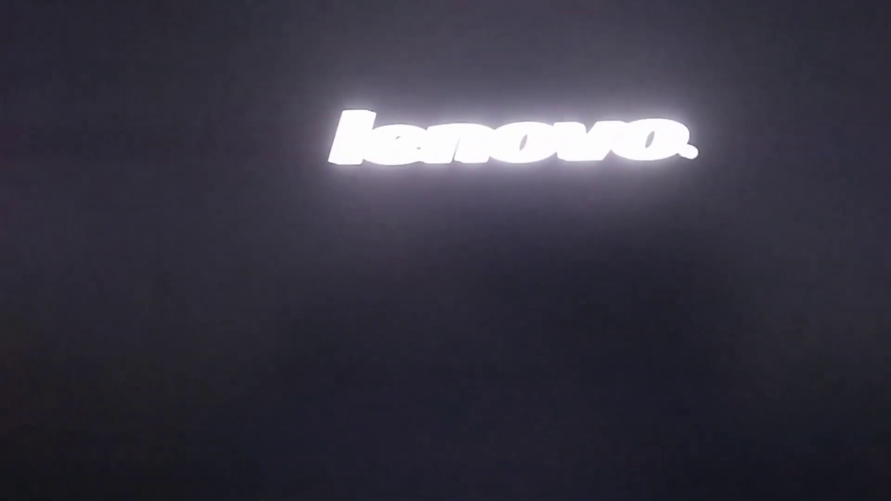